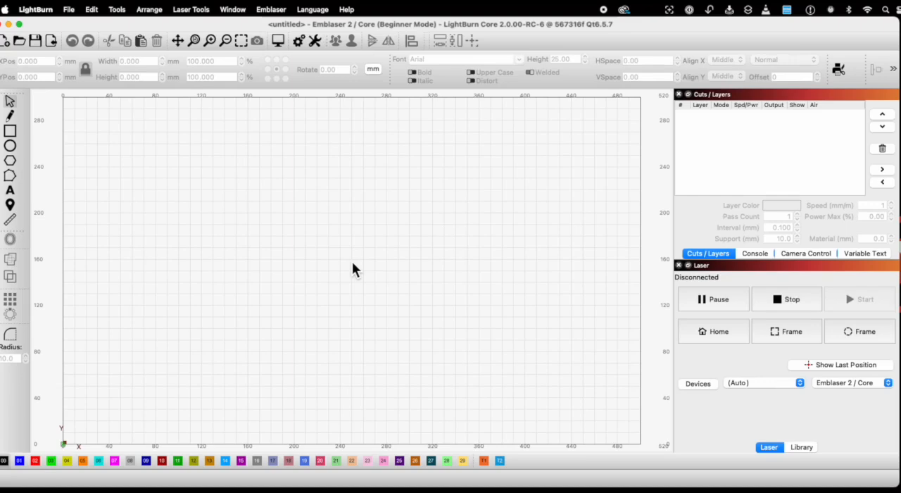
left_click_drag(898, 486, 900, 492)
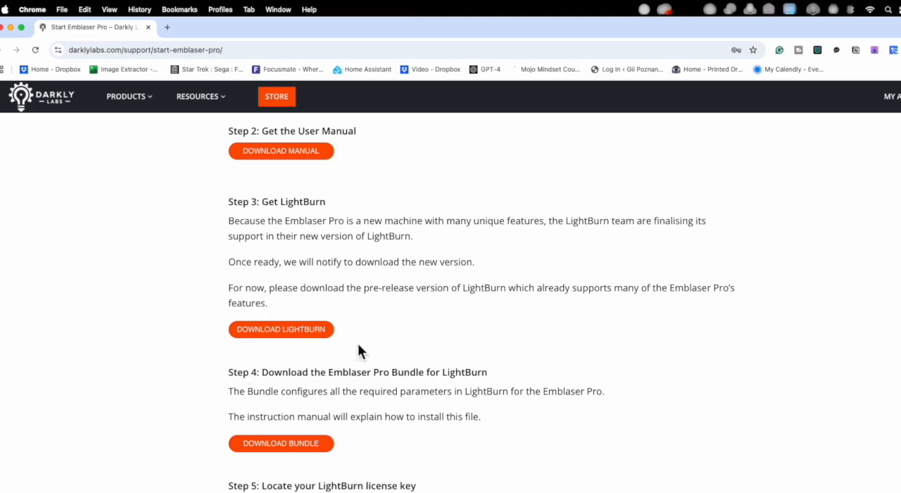
Step: Download the bundle file Emblaser Pro.lbvendor through Step 4 of the Darkly Labs Emblaser Pro start page in Chrome
scroll(357, 344, "down", 4)
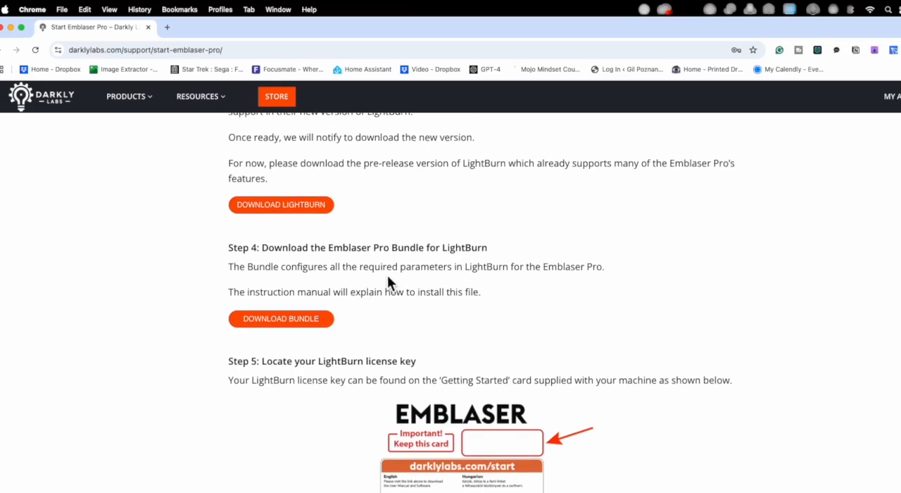
left_click(320, 317)
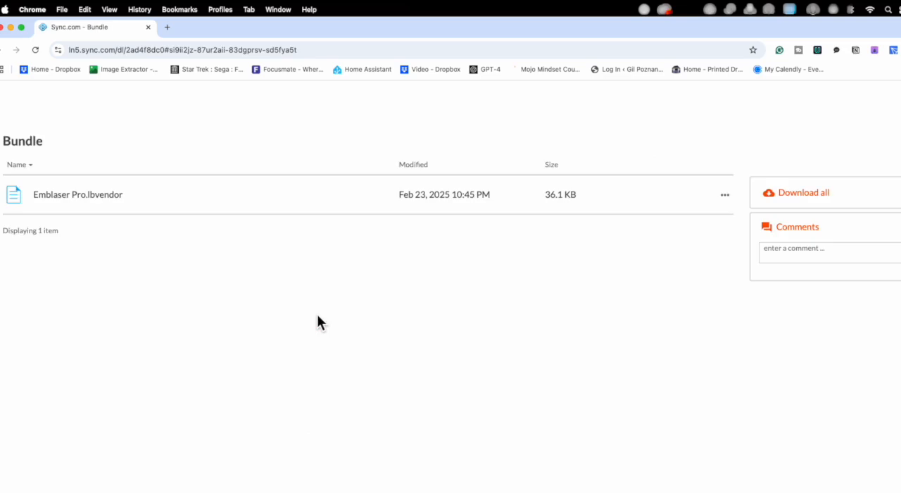
left_click(107, 199)
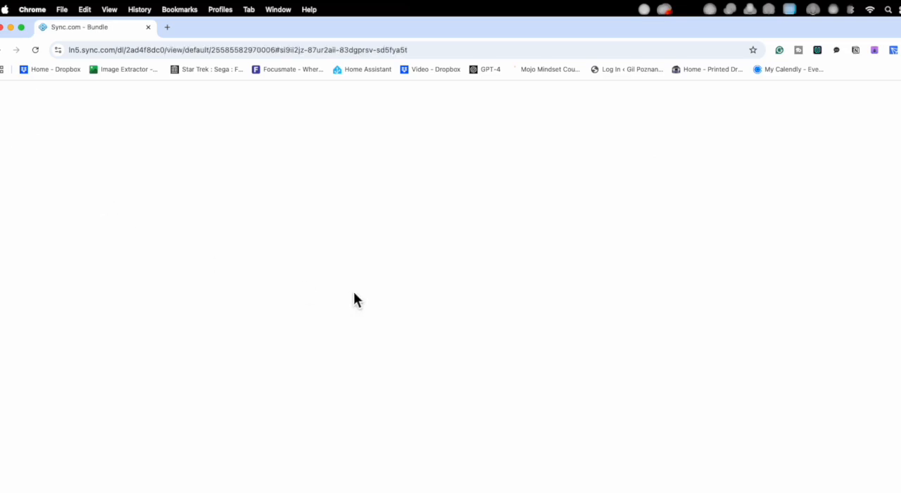
left_click(393, 243)
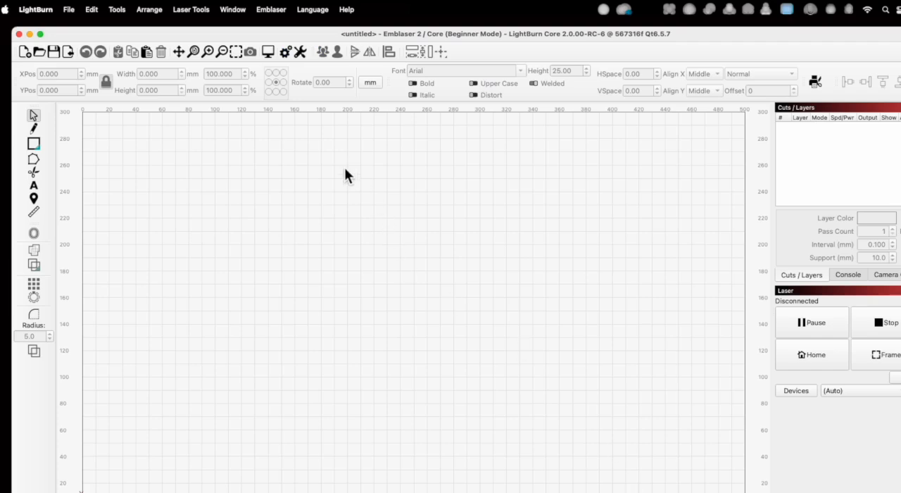
Step: Switch to LightBurn and load Emblaser Pro.lbvendor from the Downloads folder as a bundle import
left_click(72, 13)
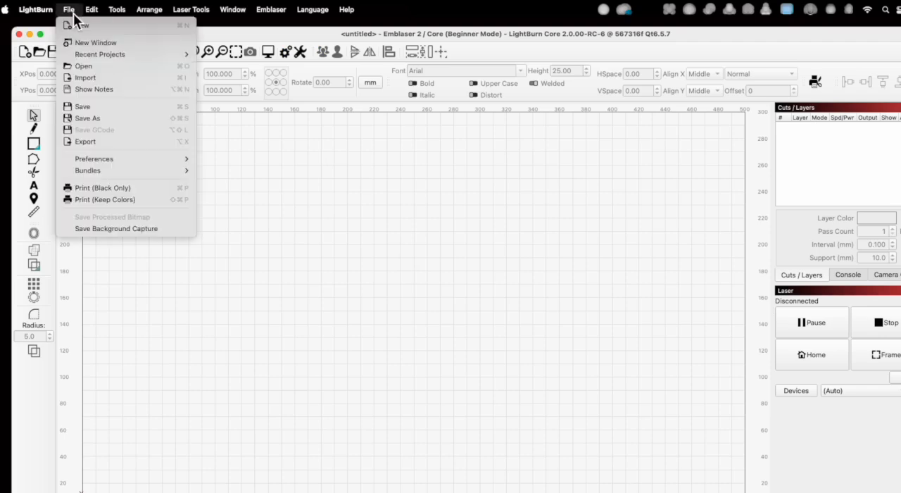
mouse_move(99, 172)
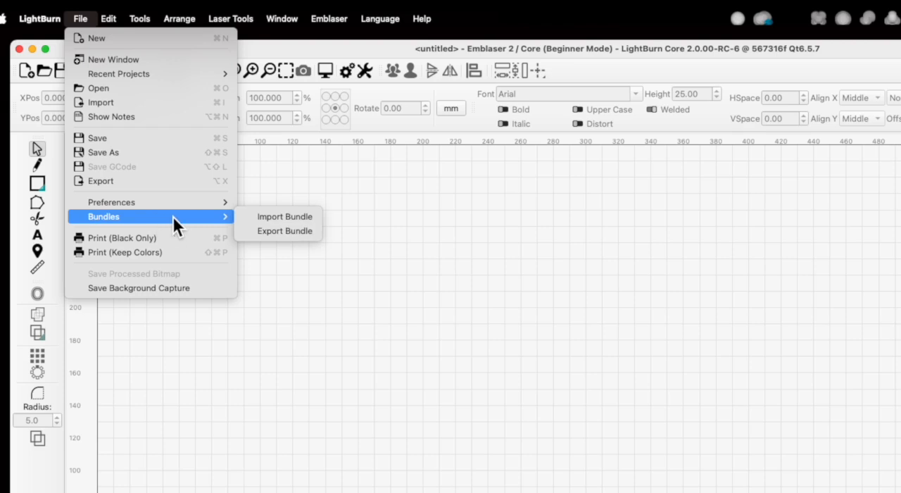
left_click(310, 219)
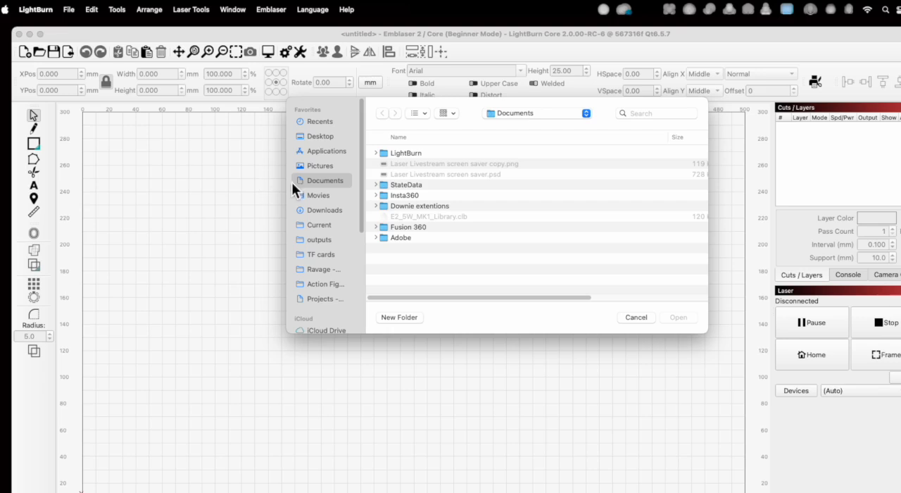
left_click(336, 214)
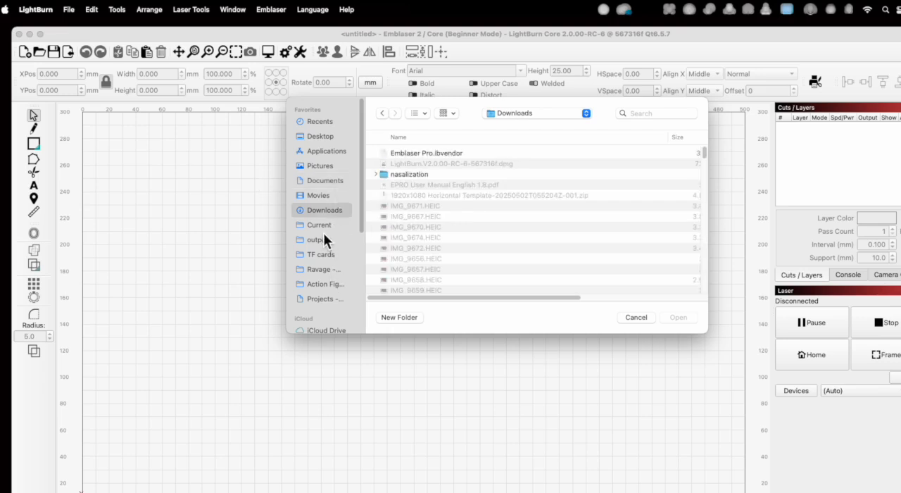
left_click(422, 153)
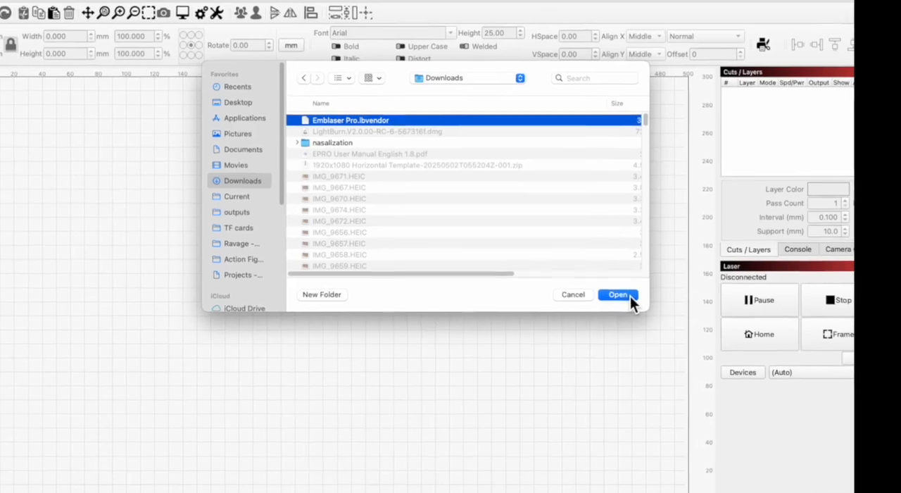
left_click(678, 317)
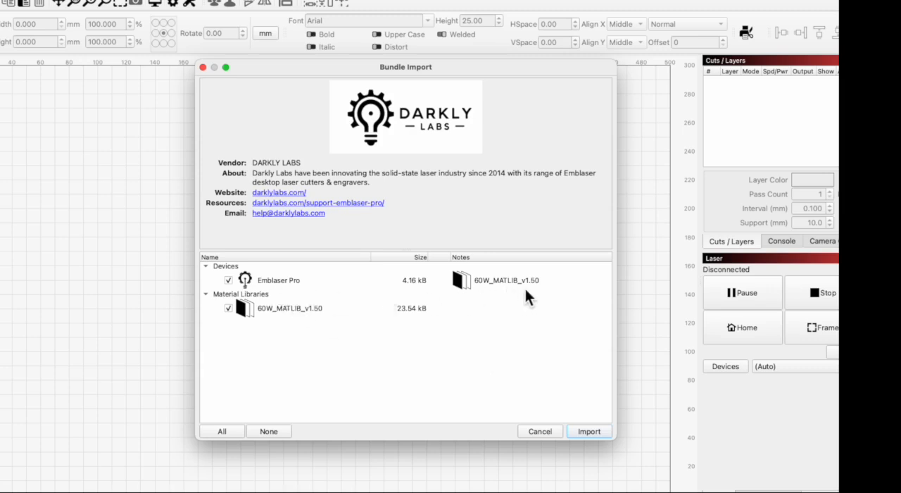
Step: Import the bundle with both the Emblaser Pro device and the 60W_MATLIB_v1.50 material library included
left_click(228, 309)
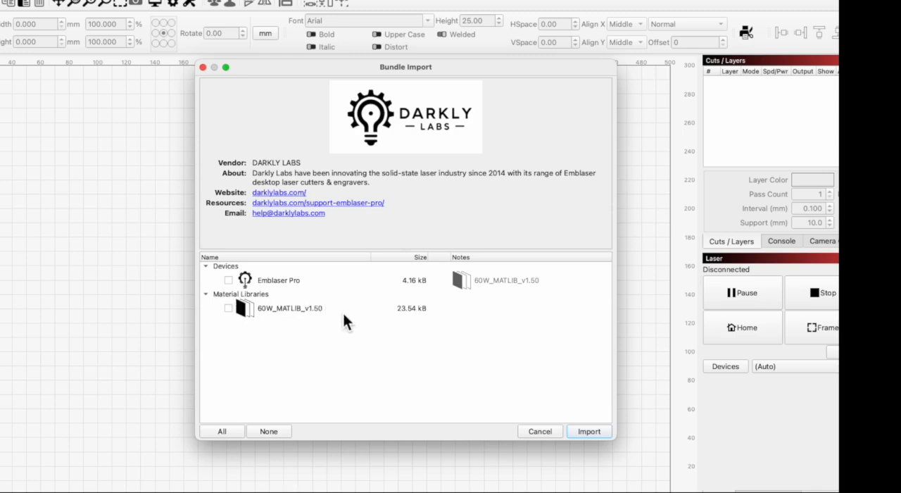
left_click(228, 280)
left_click(228, 308)
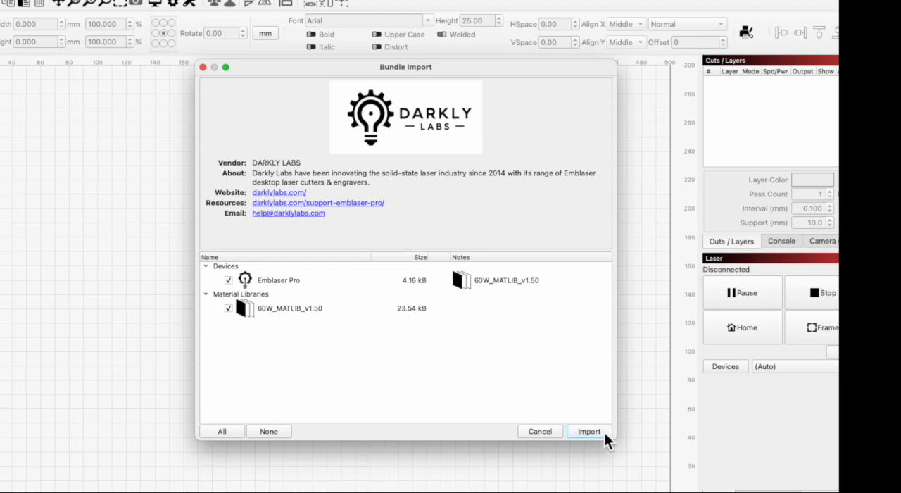
left_click(584, 433)
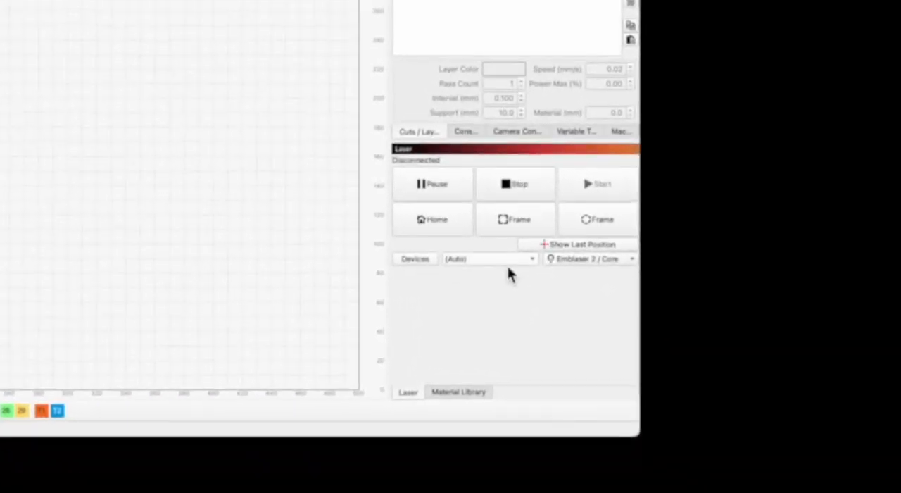
Step: Set Emblaser Pro as the active laser device
left_click(596, 259)
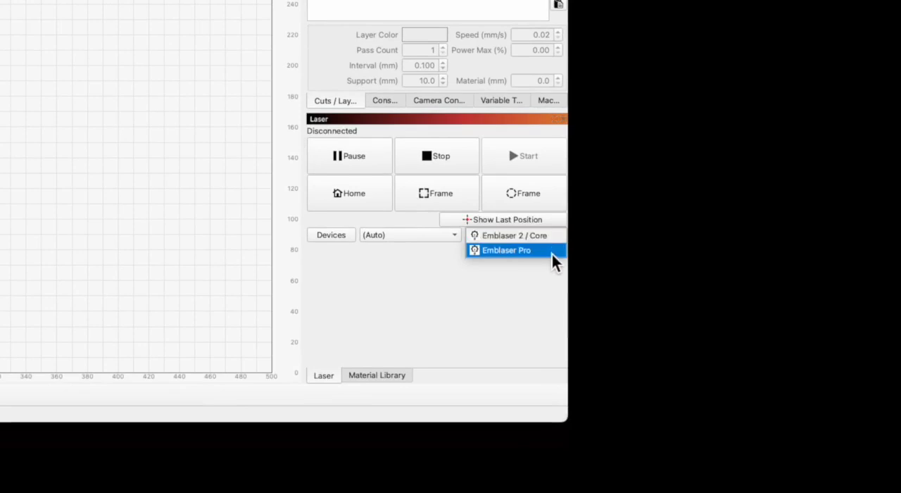
left_click(552, 252)
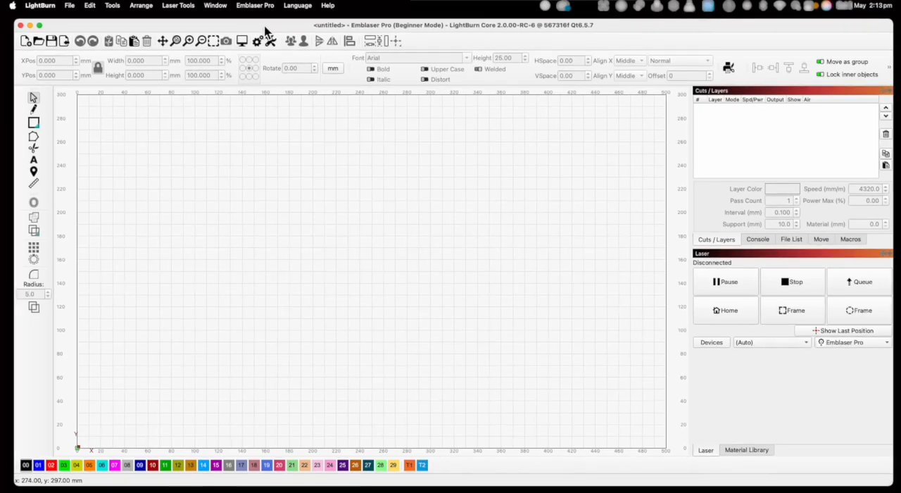
Step: Open the material library and examine the thickness entries of Acrylic Black and Acrylic Opaque in 60W_MATLIB_v1.50
left_click(748, 450)
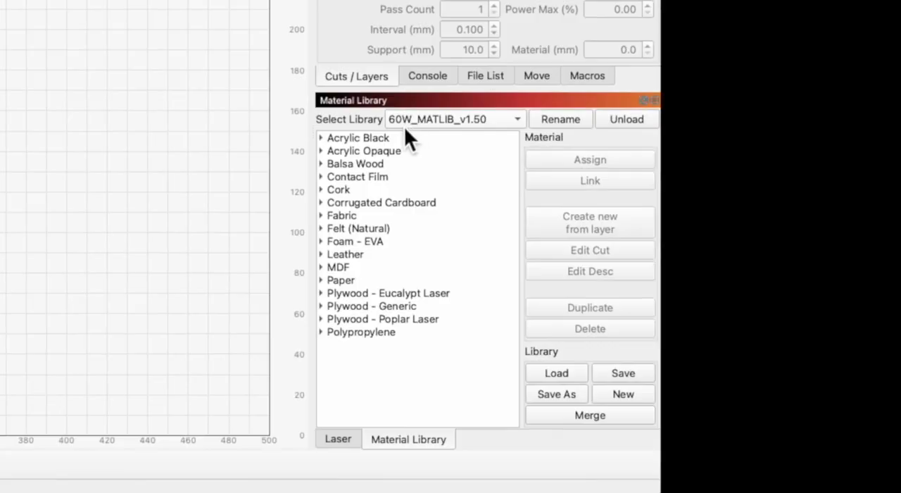
left_click(523, 123)
left_click(522, 122)
left_click(325, 140)
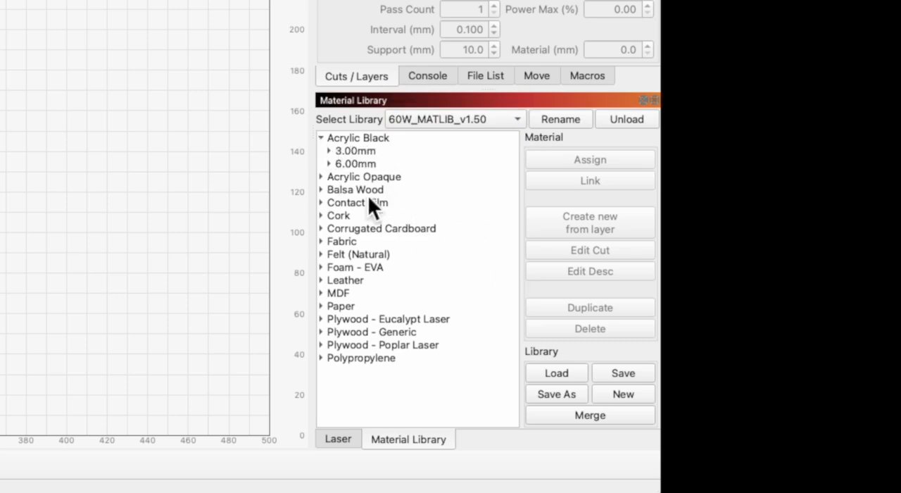
left_click(322, 138)
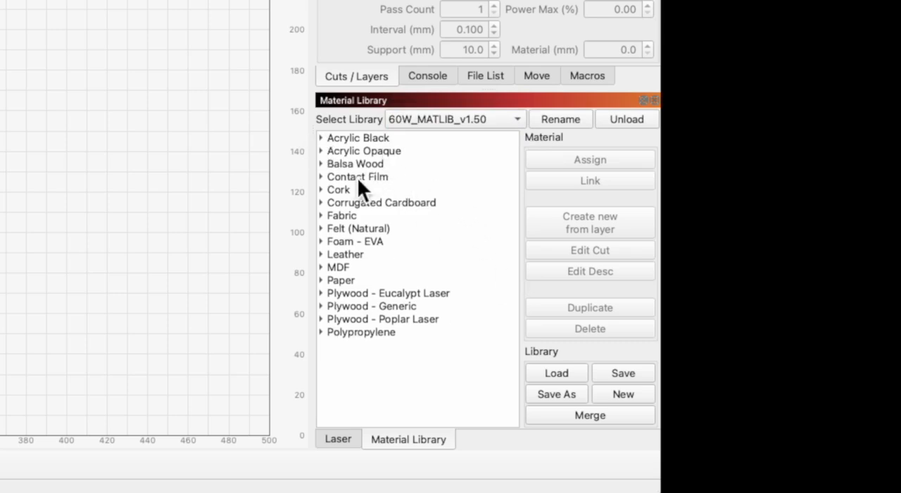
left_click(321, 151)
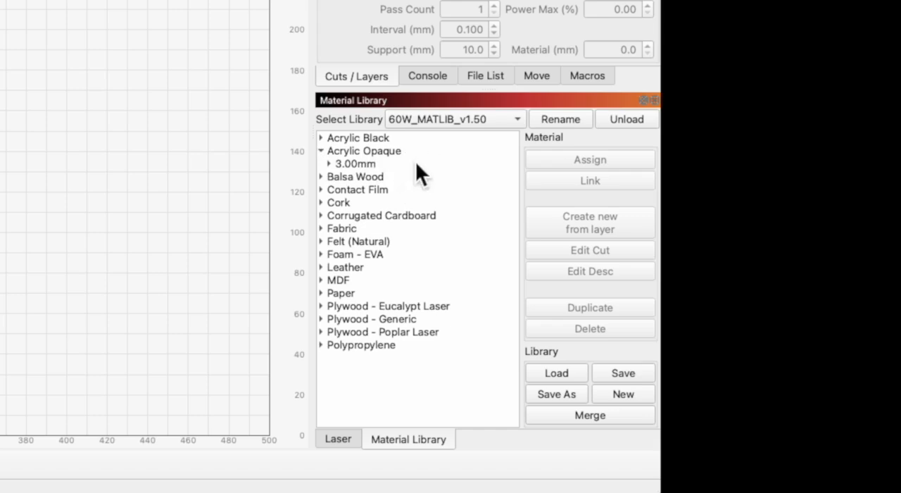
left_click(322, 150)
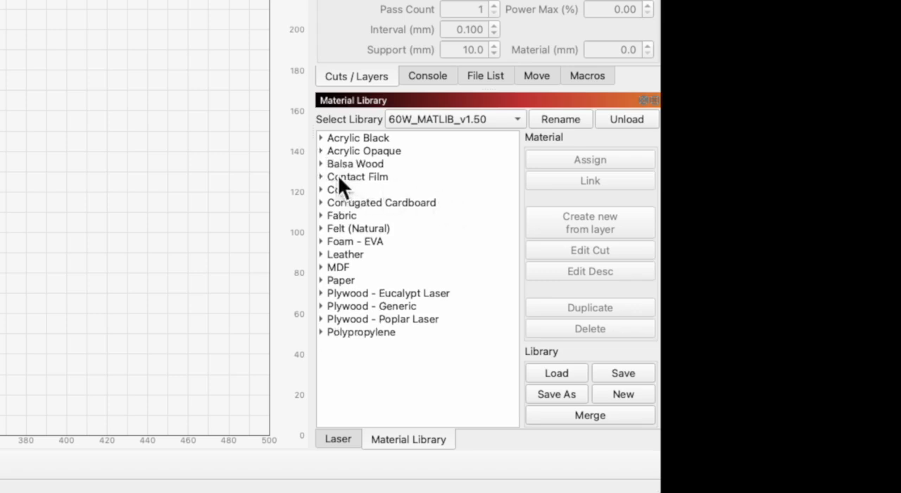
Step: Examine the library's thickness entries for Balsa Wood, Contact Film, MDF and Polypropylene, collapsing each material again
left_click(322, 163)
left_click(321, 164)
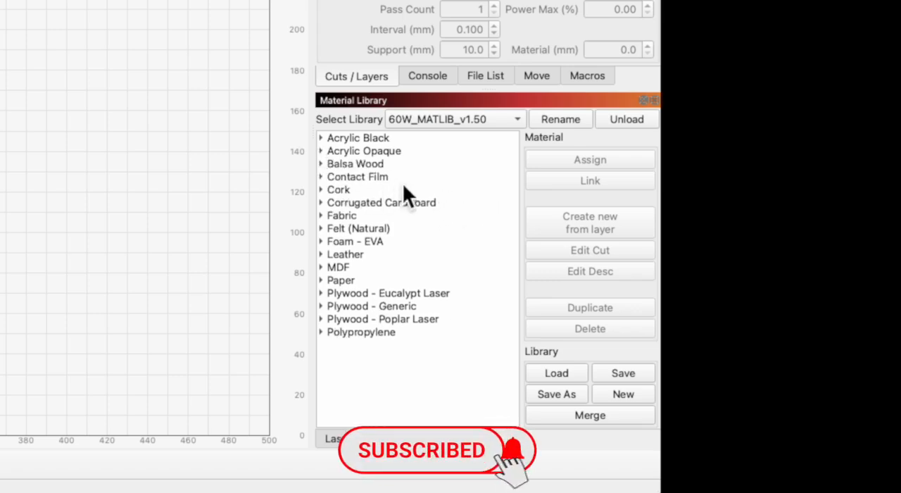
left_click(324, 177)
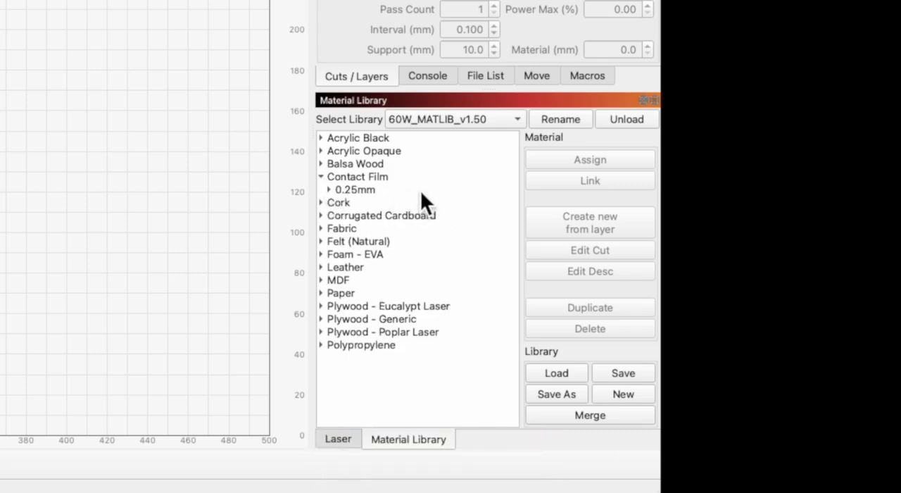
left_click(323, 177)
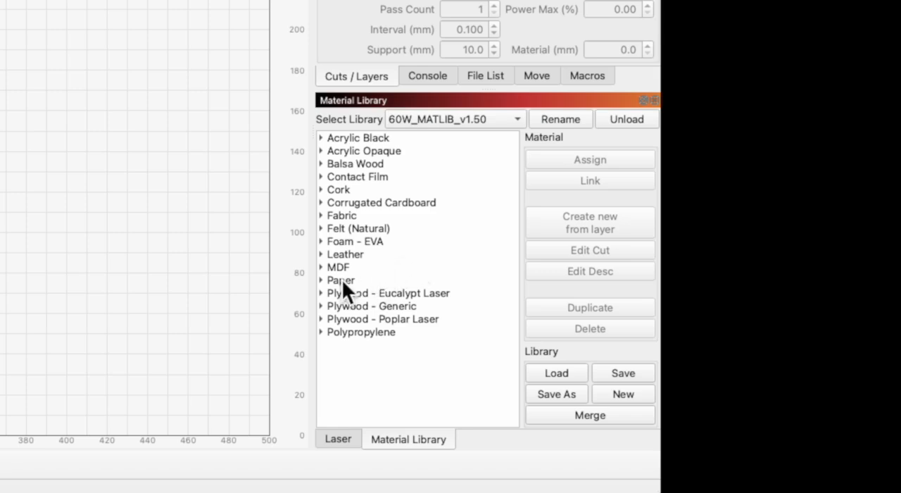
left_click(321, 267)
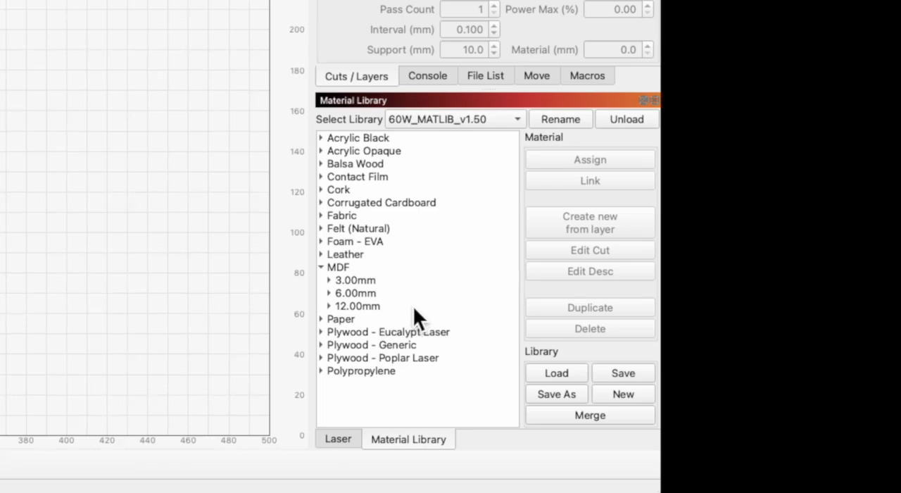
left_click(322, 266)
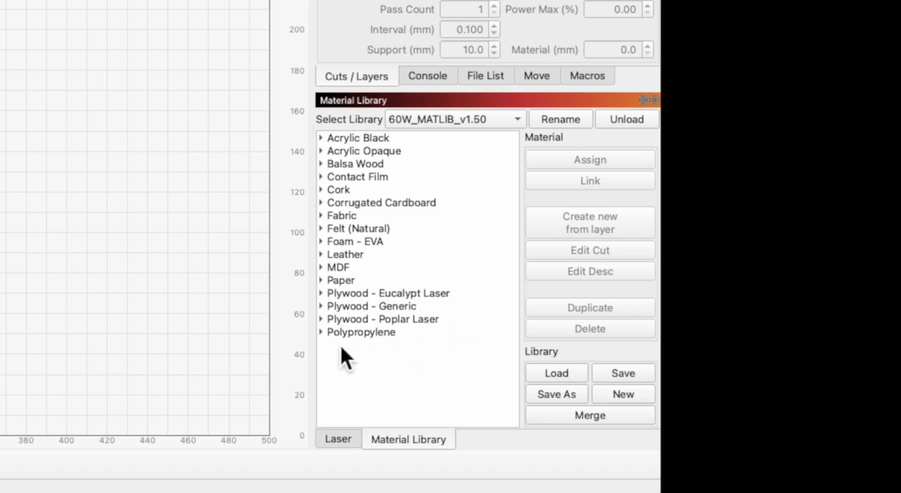
left_click(322, 333)
left_click(322, 333)
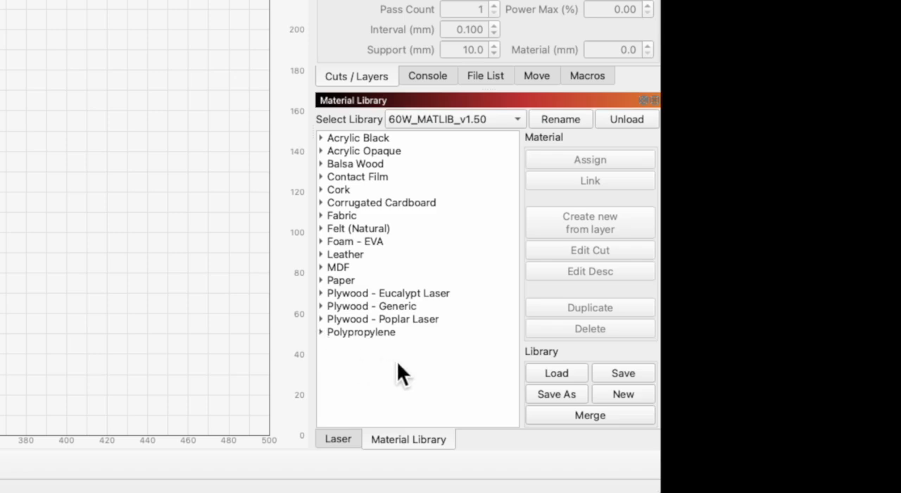